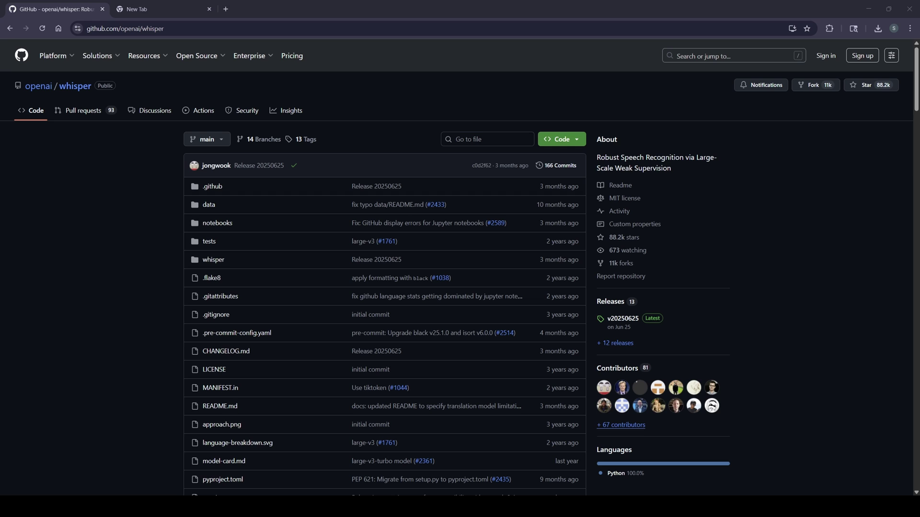
Step: Scroll the Whisper README down to the Setup section showing the pip and ffmpeg install commands
{"action": "scroll", "coordinate": [456, 267], "scroll_direction": "down", "scroll_amount": 10}
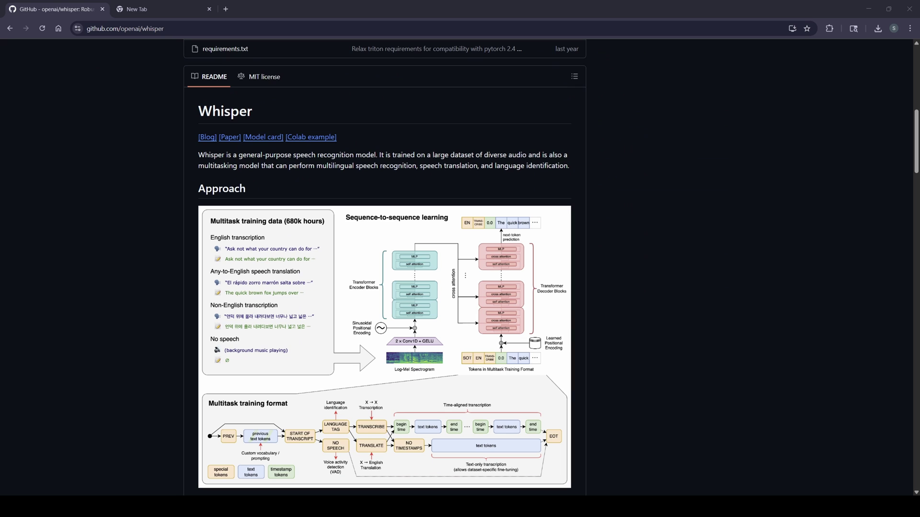
{"action": "scroll", "coordinate": [384, 268], "scroll_direction": "down", "scroll_amount": 10}
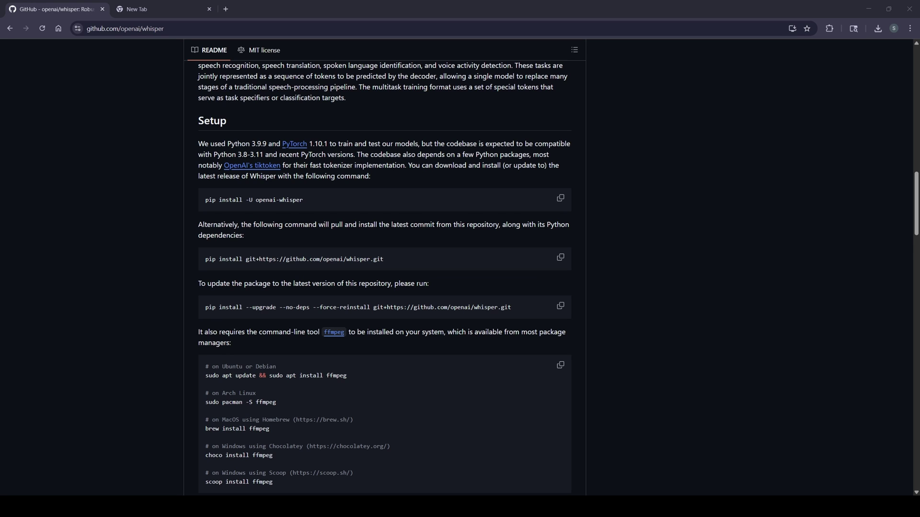
{"action": "scroll", "coordinate": [384, 278], "scroll_direction": "down", "scroll_amount": 3}
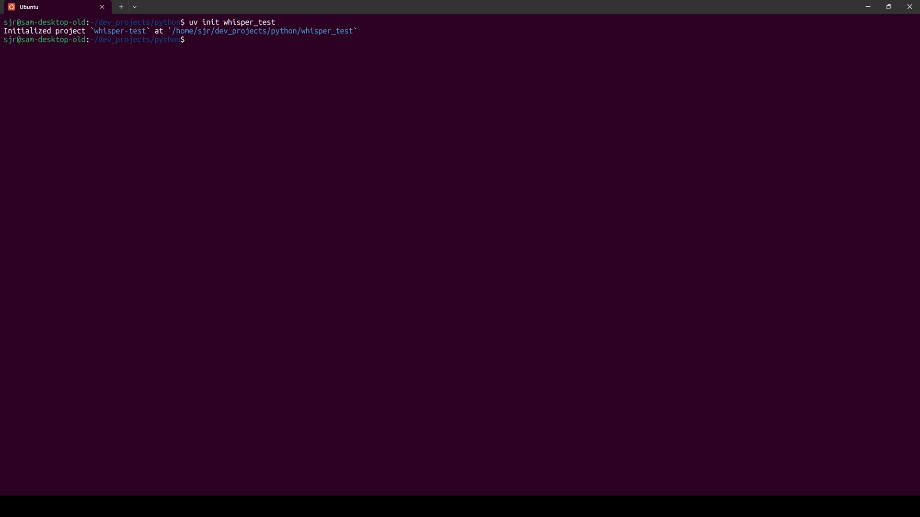
Step: Enter the whisper_test folder and run the apt update and ffmpeg install
{"action": "type", "text": "cd whisper_test"}
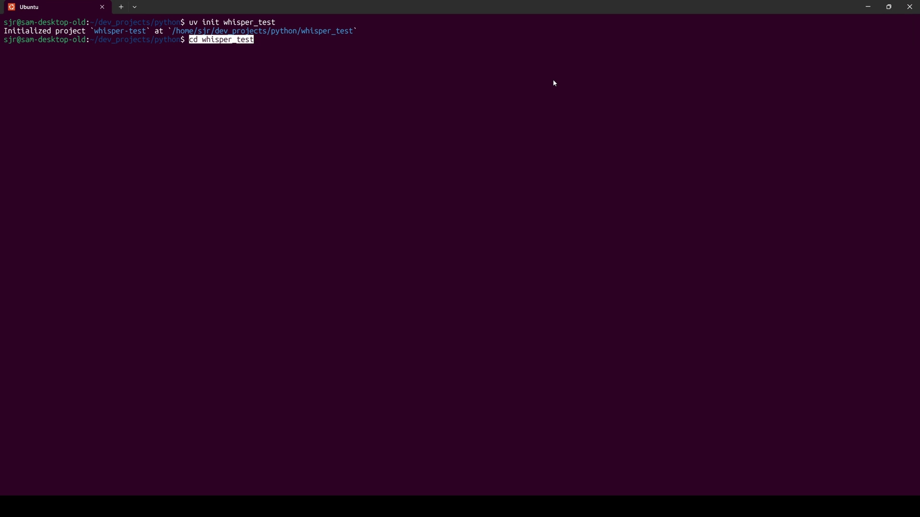
{"action": "key", "text": "Return"}
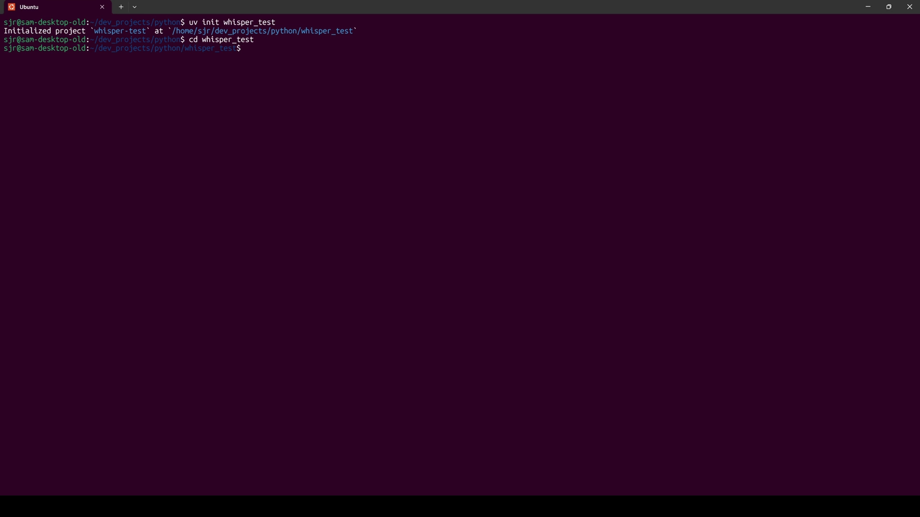
{"action": "type", "text": "sudo apt update && sudo apt install ffmpeg"}
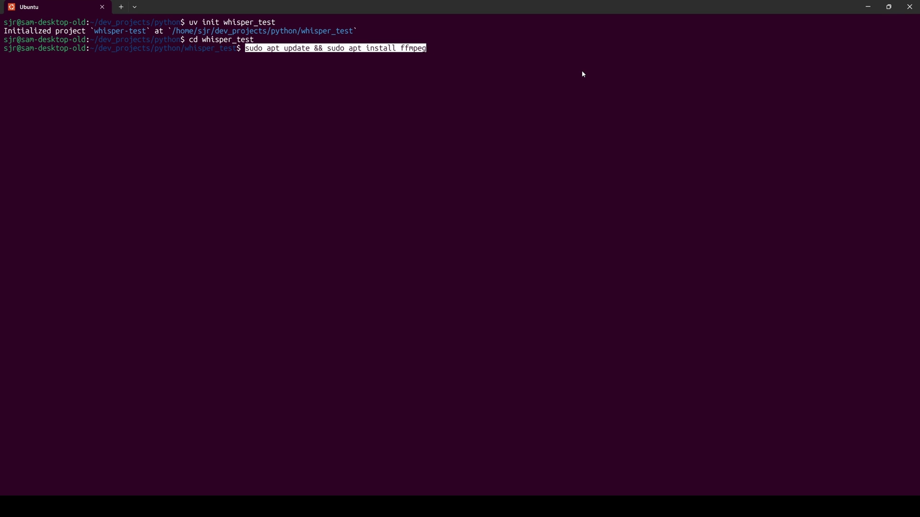
{"action": "key", "text": "Return"}
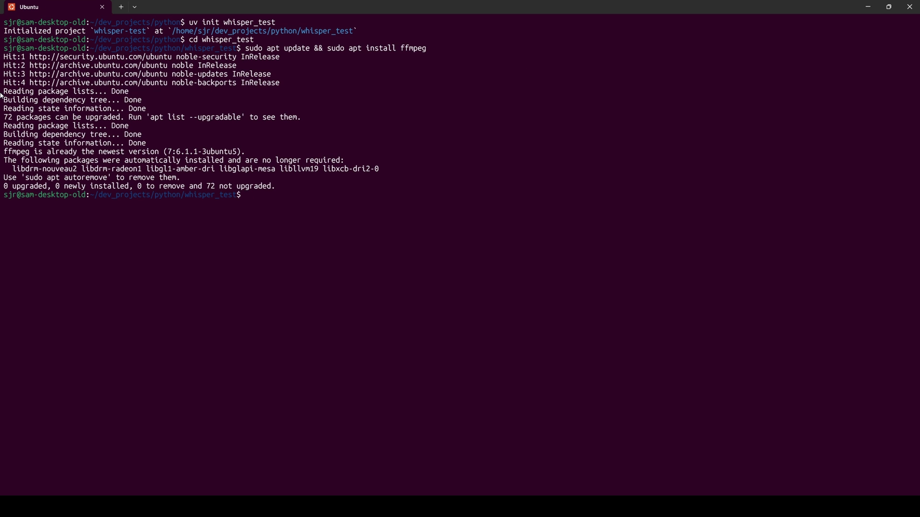
Step: Copy the ffmpeg already-newest-version message, clear the screen, and stage `uv venv`
{"action": "left_click_drag", "start_coordinate": [6, 152], "coordinate": [244, 154]}
{"action": "right_click", "coordinate": [244, 155]}
{"action": "key", "text": "ctrl+l"}
{"action": "type", "text": "uv venv"}
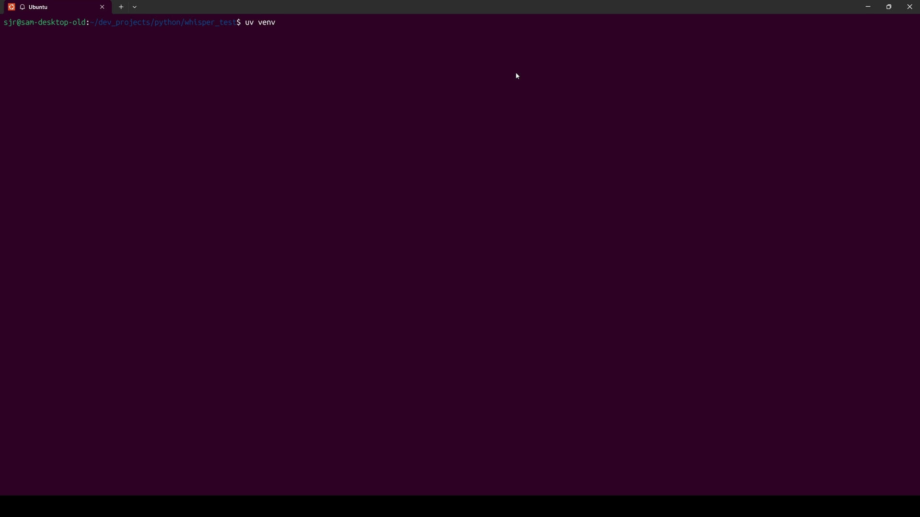
{"action": "key", "text": "Return"}
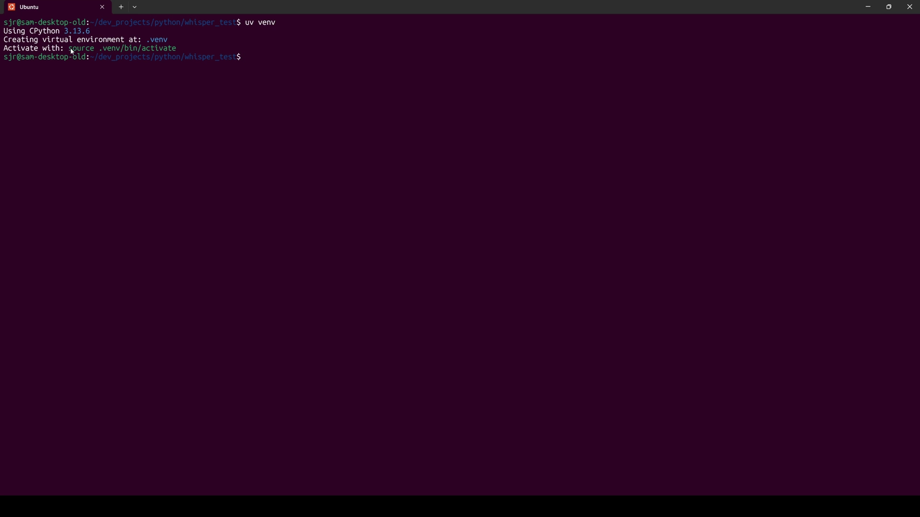
{"action": "left_click_drag", "start_coordinate": [69, 50], "coordinate": [177, 51]}
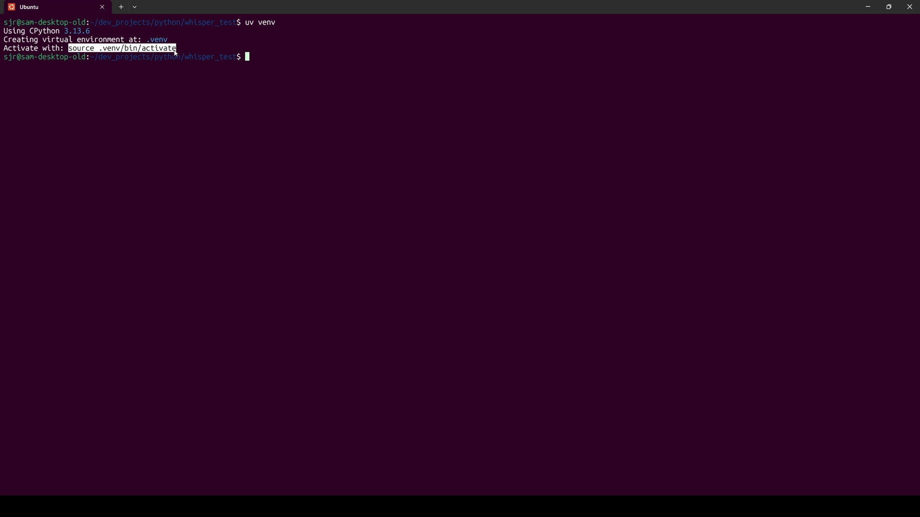
{"action": "right_click", "coordinate": [177, 50]}
{"action": "right_click", "coordinate": [304, 56]}
{"action": "key", "text": "Return"}
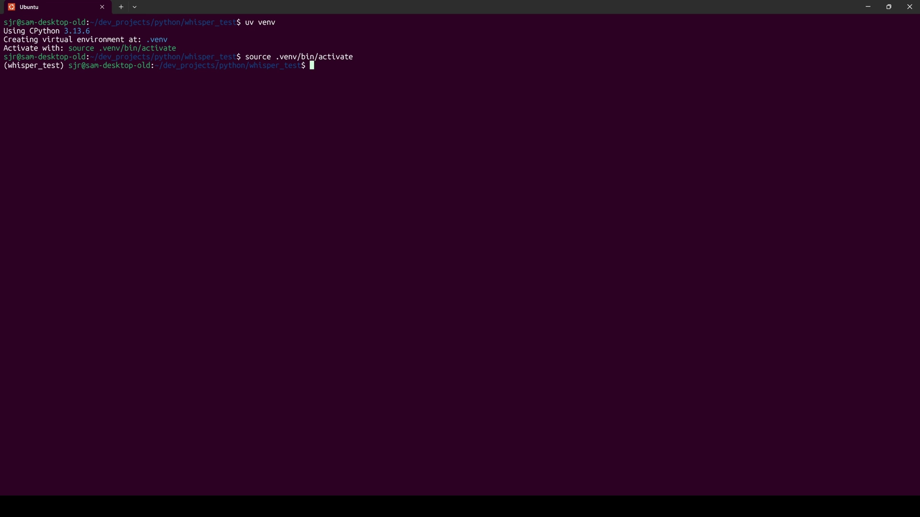
{"action": "right_click", "coordinate": [514, 119]}
{"action": "key", "text": "Return"}
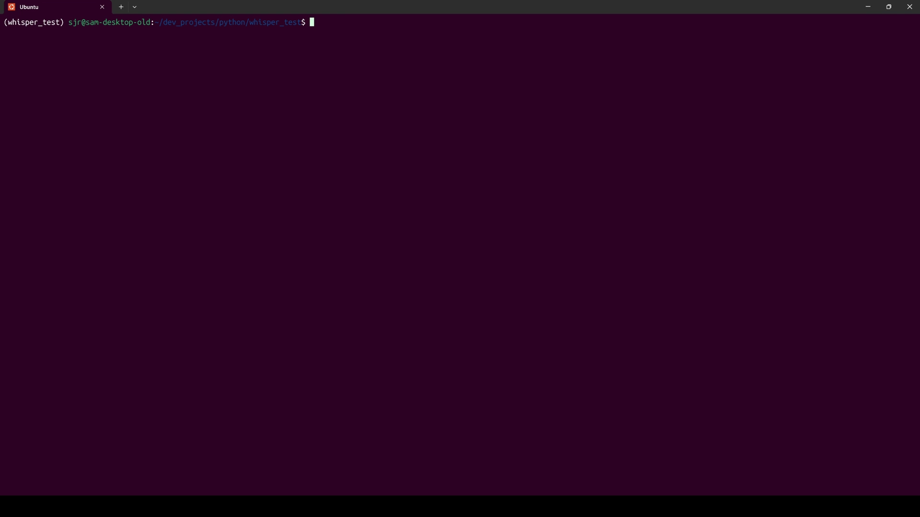
Step: Run whisper on ~/audio_test/basic_audio.mp3 and select the output 'The quick brown fox jumps over the lazy dog.'
{"action": "type", "text": "whisper ~/audio_test/basic_audio.mp3"}
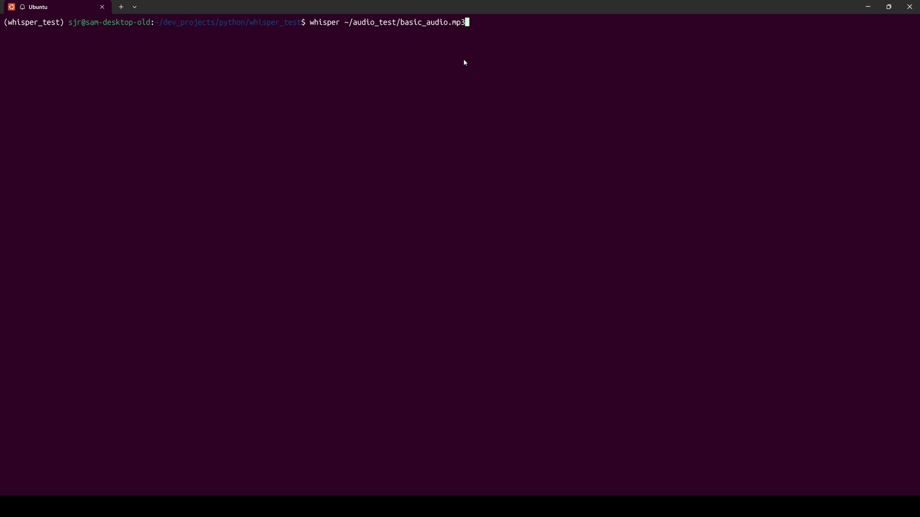
{"action": "key", "text": "Return"}
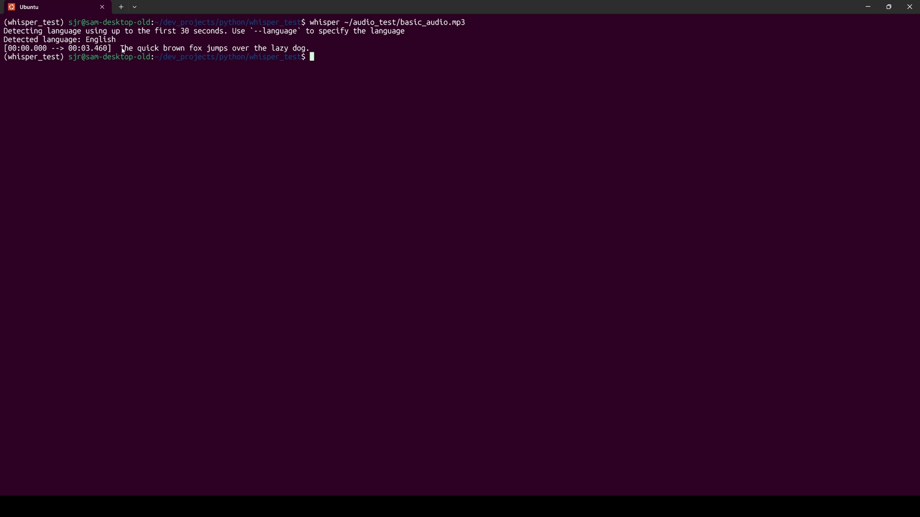
{"action": "left_click_drag", "start_coordinate": [123, 51], "coordinate": [312, 51]}
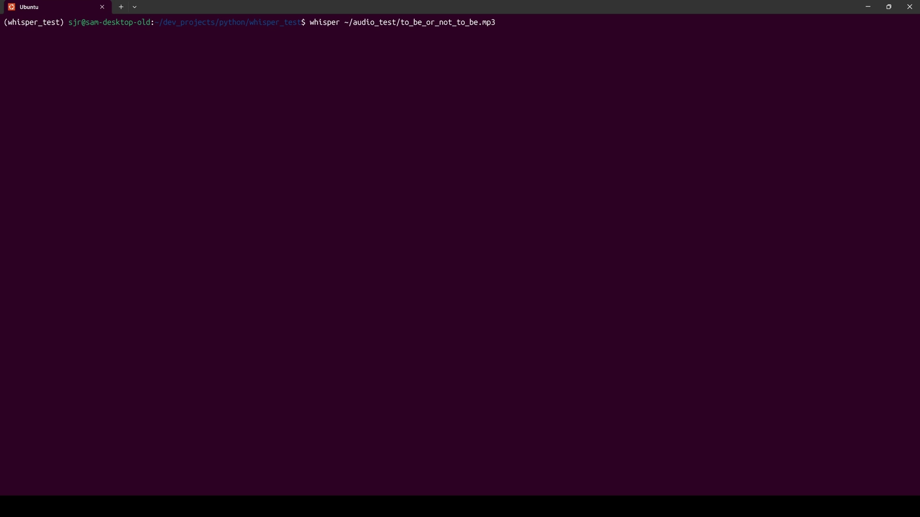
Step: Transcribe to_be_or_not_to_be.mp3 with Whisper, then print and select to_be_or_not_to_be.txt
{"action": "key", "text": "Return"}
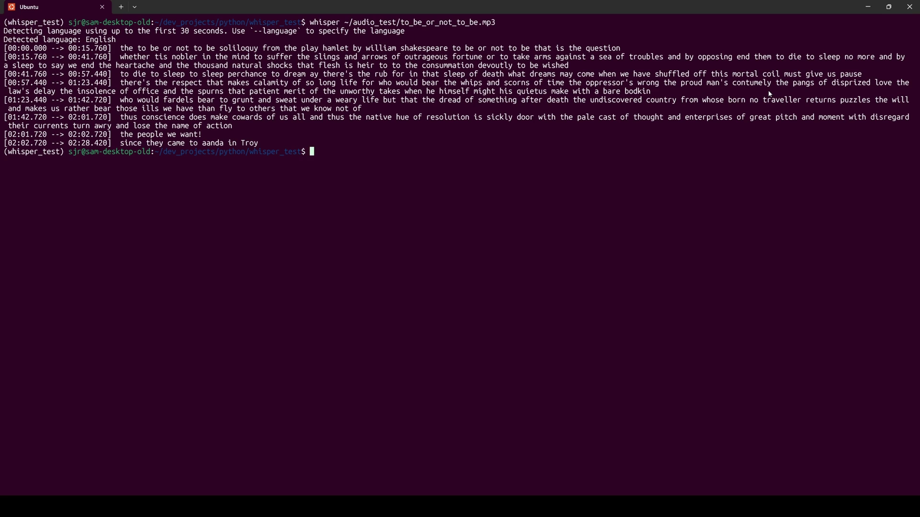
{"action": "key", "text": "ctrl+l"}
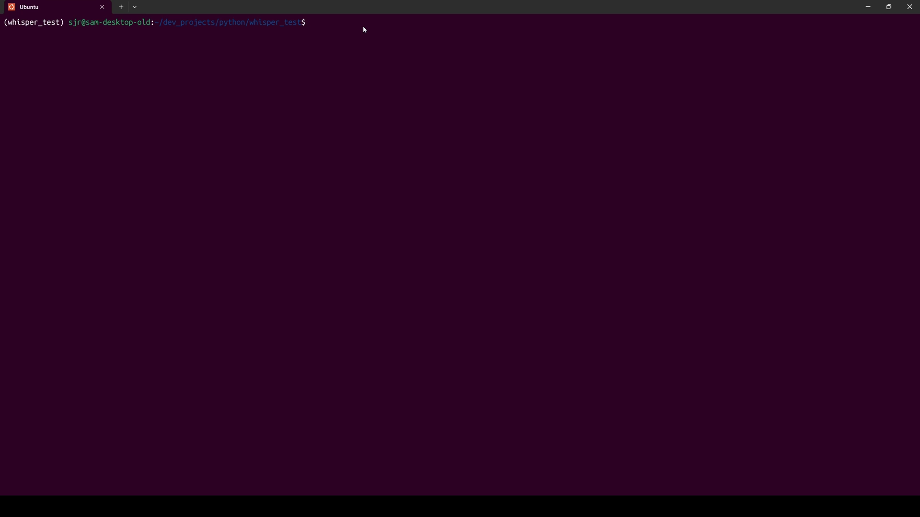
{"action": "type", "text": "cat to"}
{"action": "key", "text": "Tab"}
{"action": "type", "text": "1"}
{"action": "key", "text": "BackSpace"}
{"action": "type", "text": "txt"}
{"action": "key", "text": "Return"}
{"action": "left_click_drag", "start_coordinate": [3, 30], "coordinate": [142, 126]}
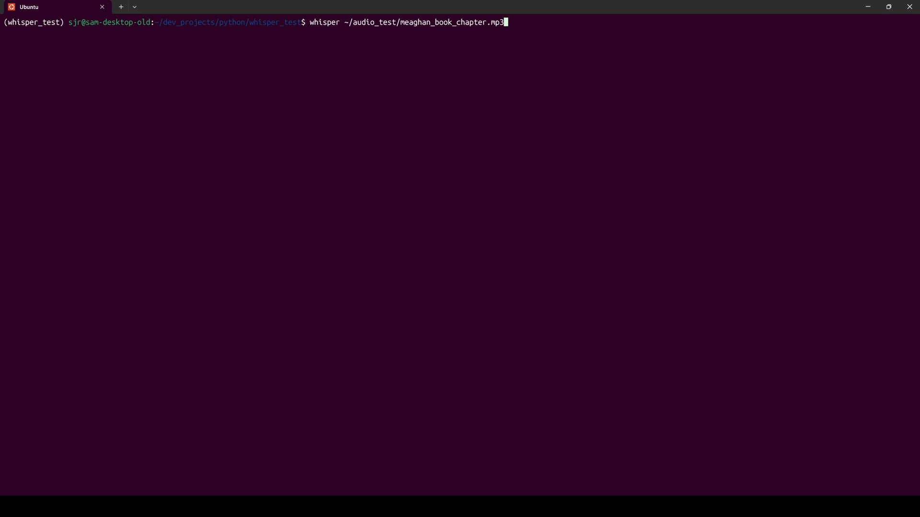
Step: Transcribe meaghan_book_chapter.mp3 with Whisper and print its .txt transcript
{"action": "key", "text": "Return"}
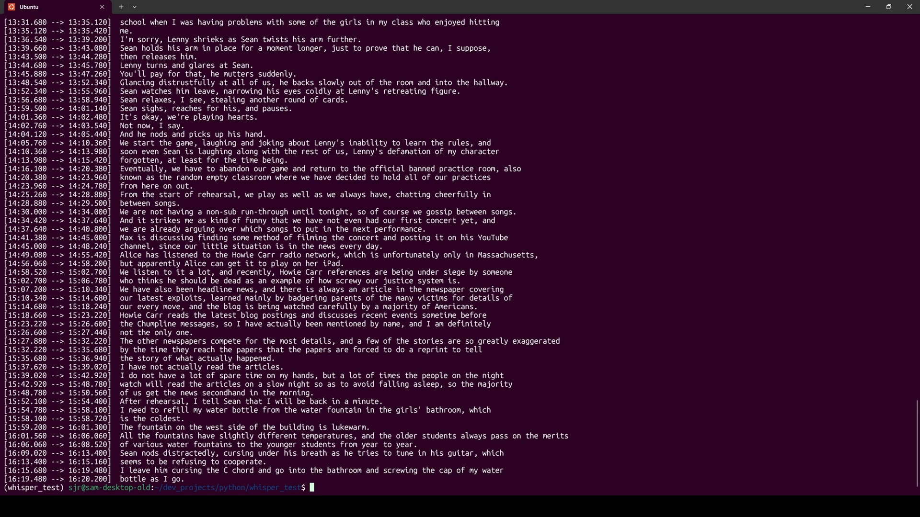
{"action": "type", "text": "cat me"}
{"action": "key", "text": "Tab"}
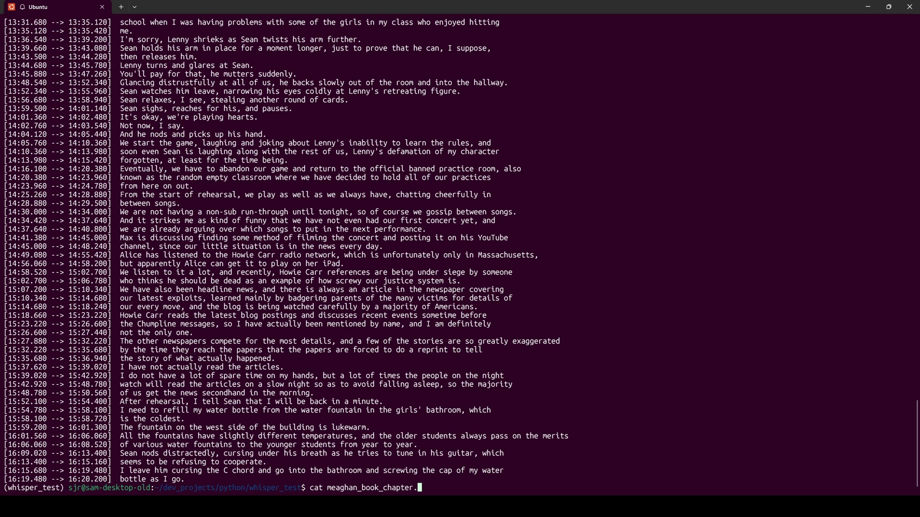
{"action": "type", "text": "txt"}
{"action": "key", "text": "Return"}
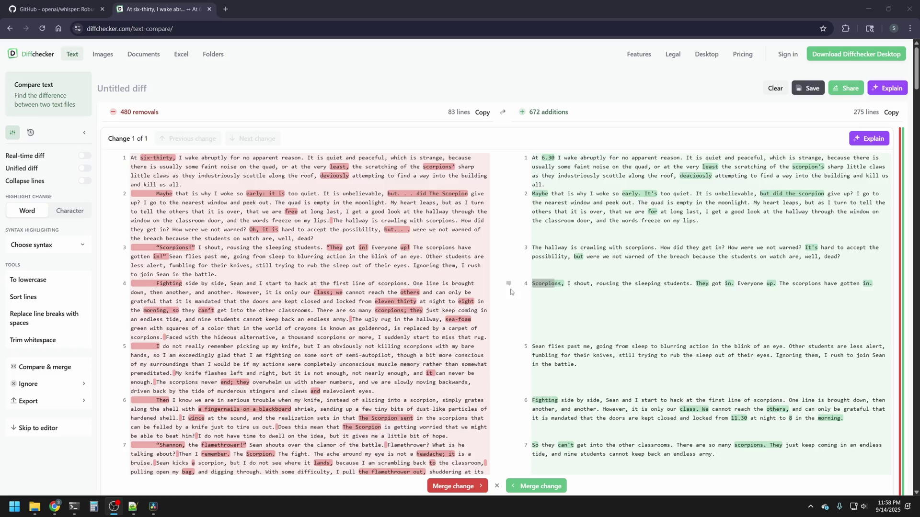
{"action": "scroll", "coordinate": [438, 326], "scroll_direction": "down", "scroll_amount": 10}
{"action": "scroll", "coordinate": [439, 323], "scroll_direction": "down", "scroll_amount": 20}
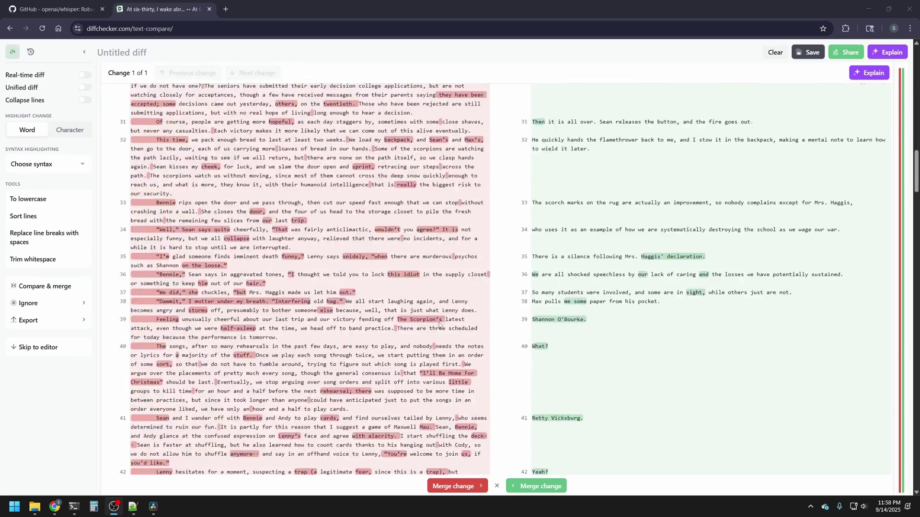
{"action": "scroll", "coordinate": [439, 326], "scroll_direction": "up", "scroll_amount": 4}
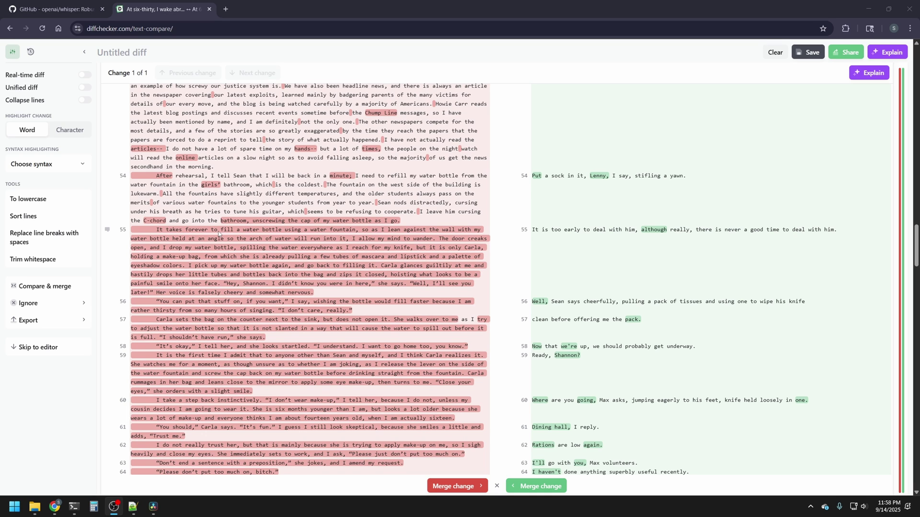
{"action": "scroll", "coordinate": [219, 233], "scroll_direction": "down", "scroll_amount": 10}
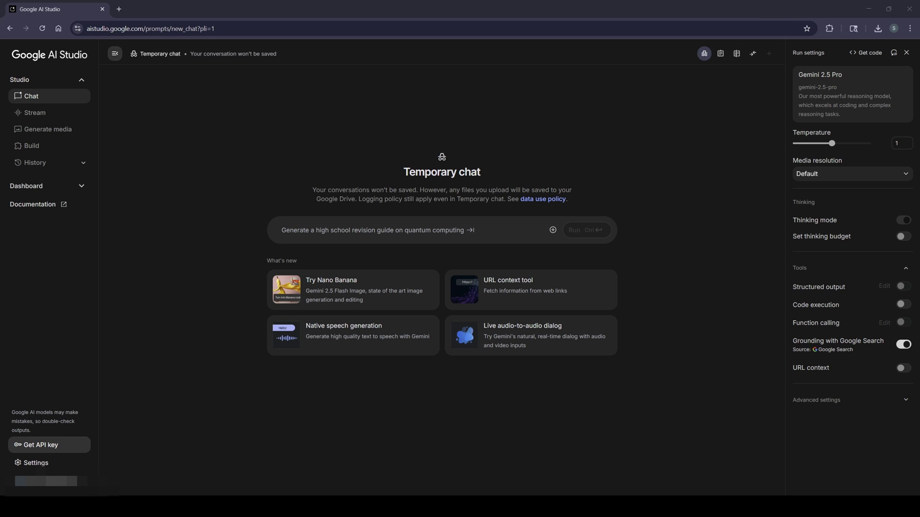
Step: Open a new Google AI Studio chat and keep Gemini 2.5 Pro as the model
{"action": "left_click_drag", "start_coordinate": [218, 29], "coordinate": [78, 27]}
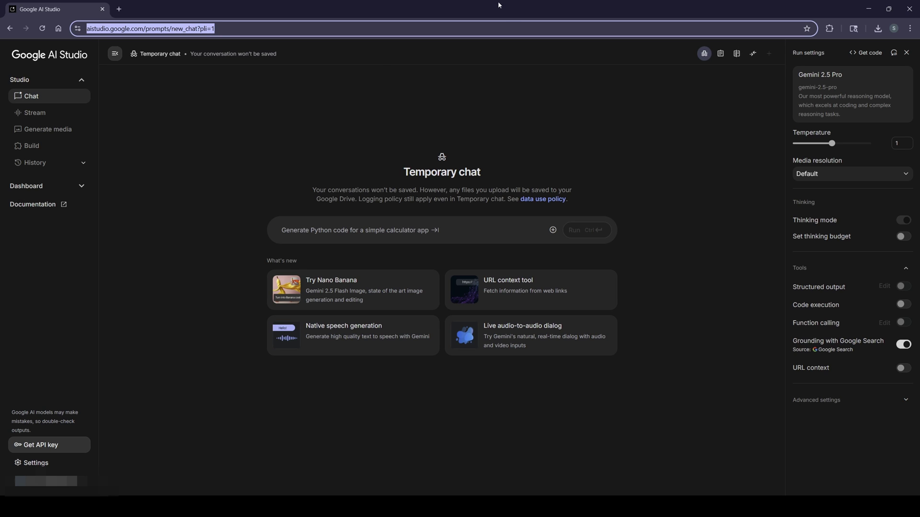
{"action": "left_click", "coordinate": [842, 90]}
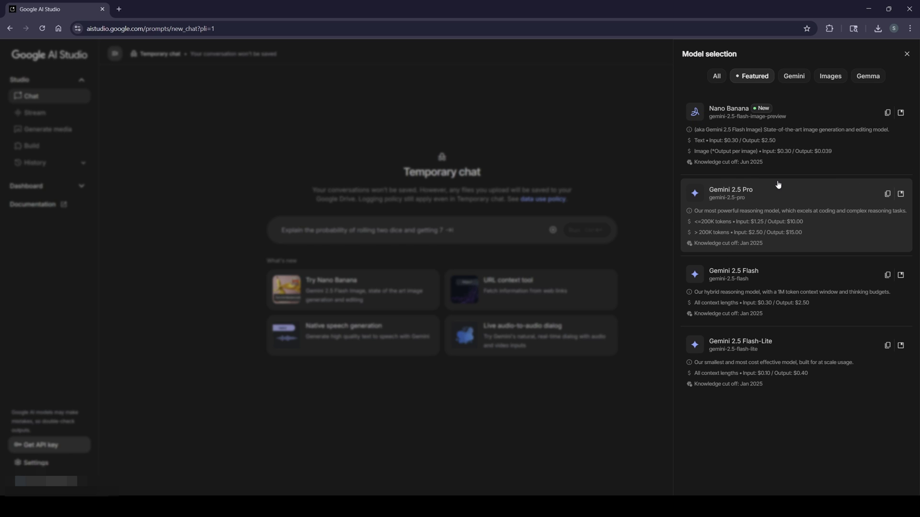
{"action": "left_click", "coordinate": [661, 100]}
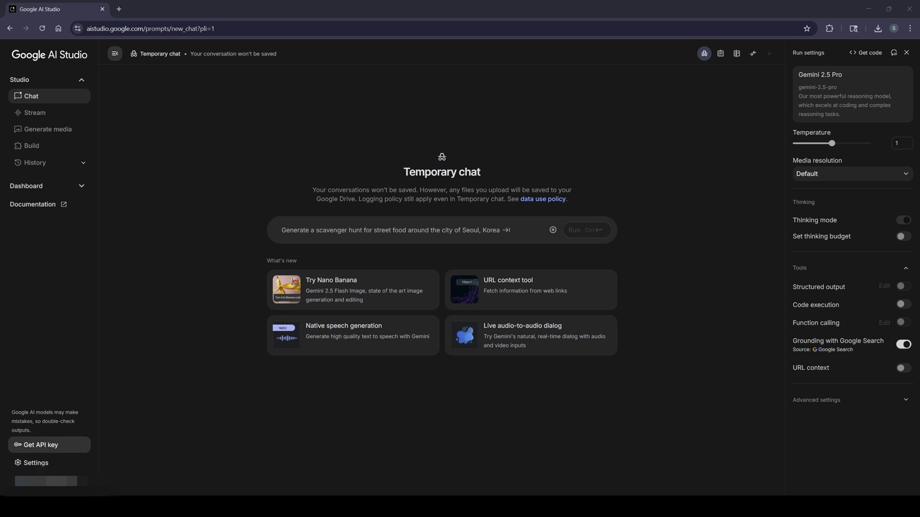
Step: Send basic_audio.mp3 with the transcription prompt to Gemini and expand its thoughts
{"action": "left_click_drag", "start_coordinate": [330, 230], "coordinate": [331, 223]}
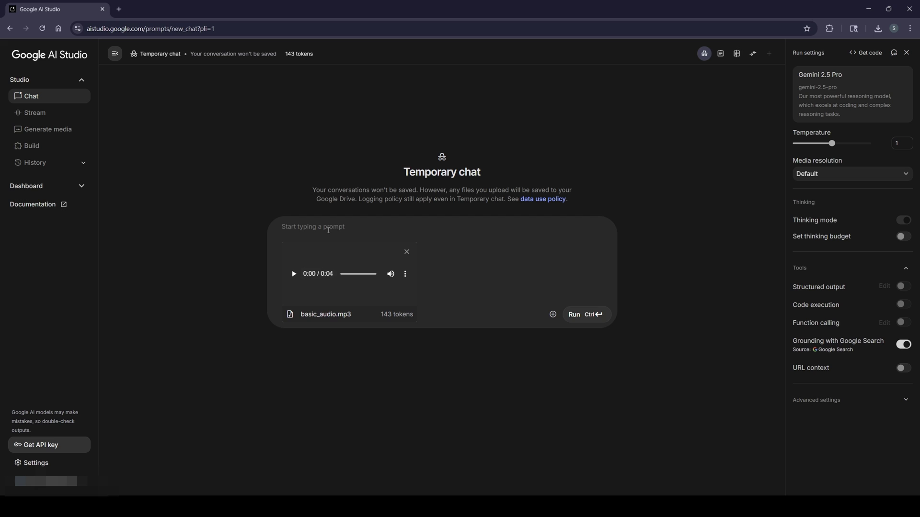
{"action": "key", "text": "ctrl+v"}
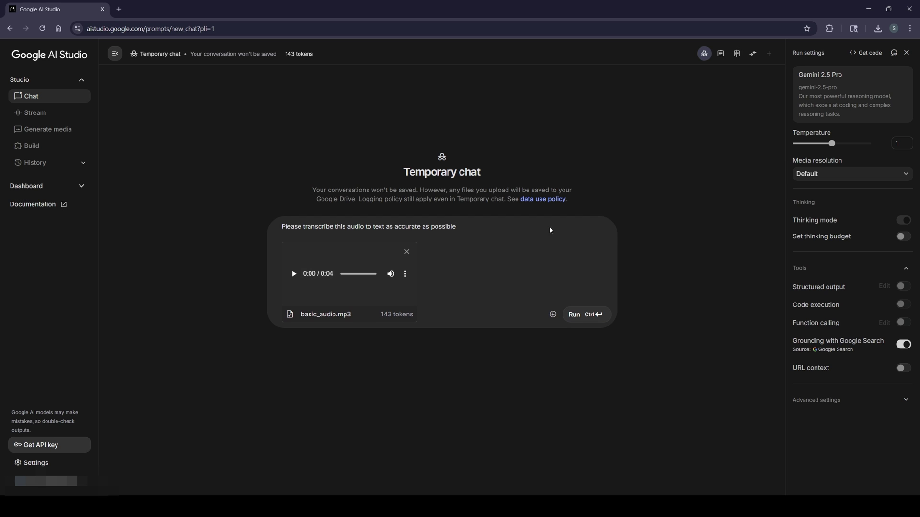
{"action": "left_click", "coordinate": [573, 315]}
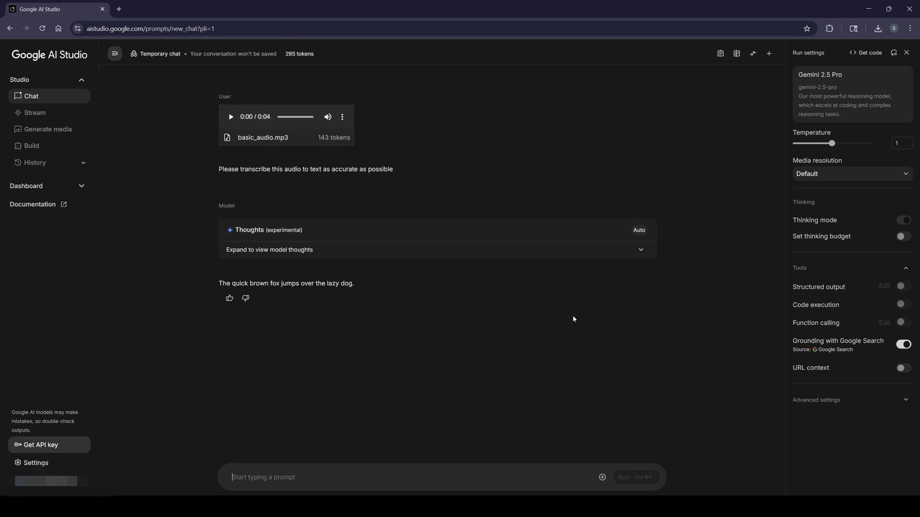
{"action": "left_click", "coordinate": [642, 250]}
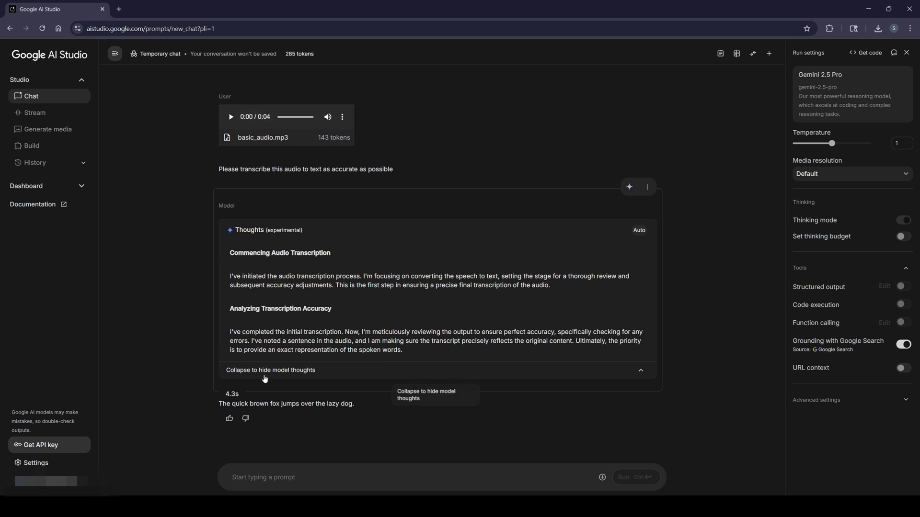
{"action": "mouse_move", "coordinate": [236, 393]}
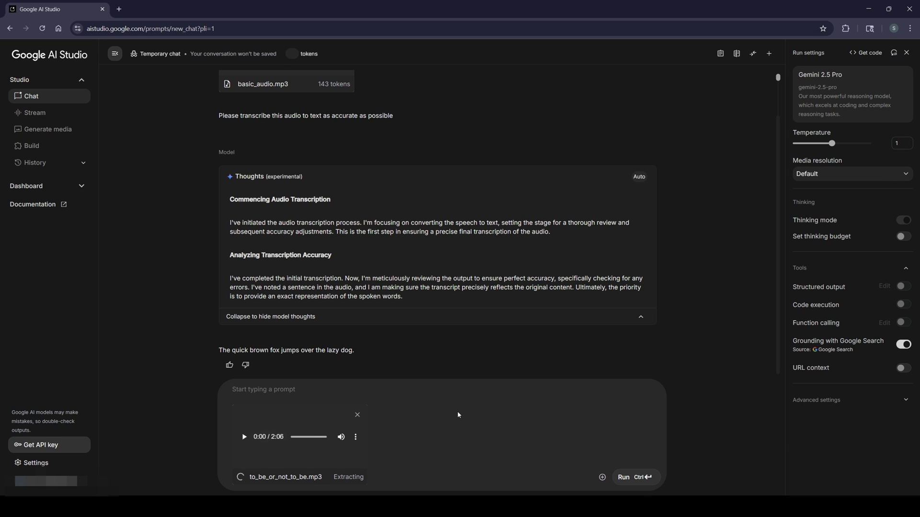
Step: Reuse the earlier transcription prompt with the attached to_be_or_not_to_be.mp3 and run it
{"action": "left_click_drag", "start_coordinate": [219, 118], "coordinate": [442, 128]}
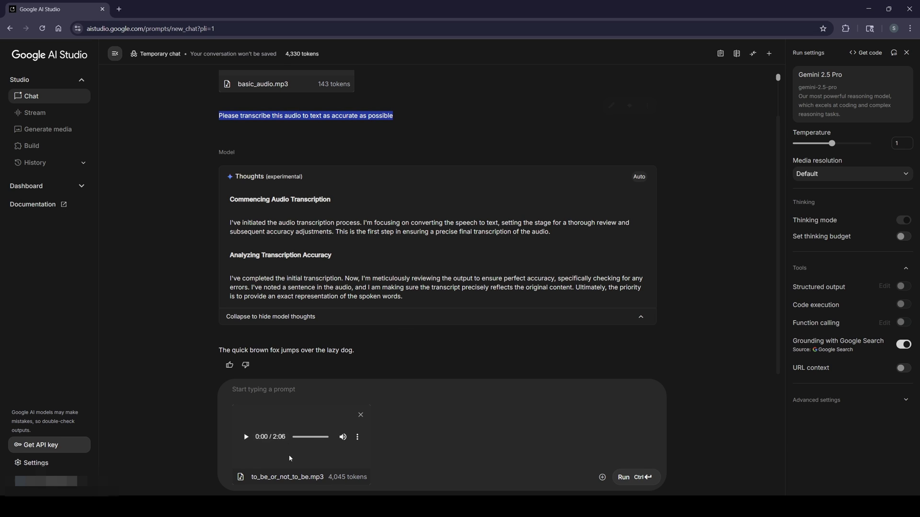
{"action": "left_click", "coordinate": [289, 388]}
{"action": "key", "text": "ctrl+v"}
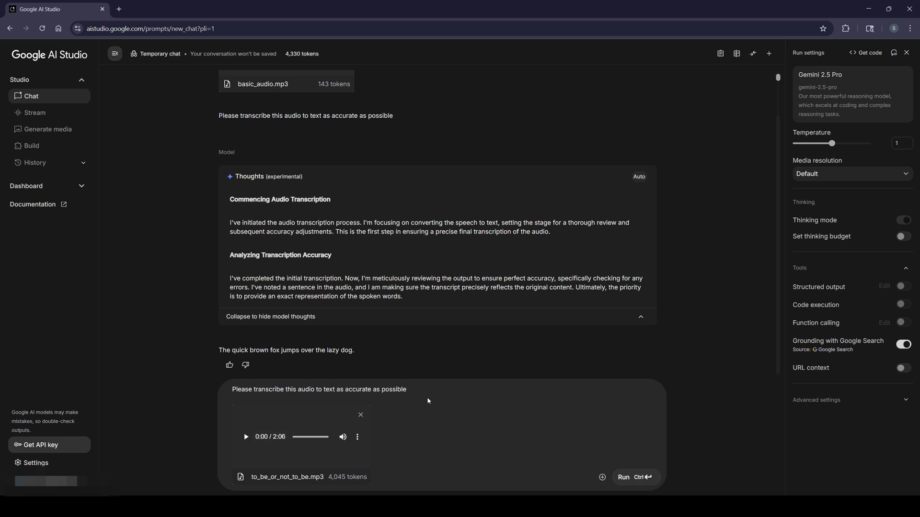
{"action": "key", "text": "Return"}
{"action": "key", "text": "BackSpace"}
{"action": "left_click", "coordinate": [619, 477]}
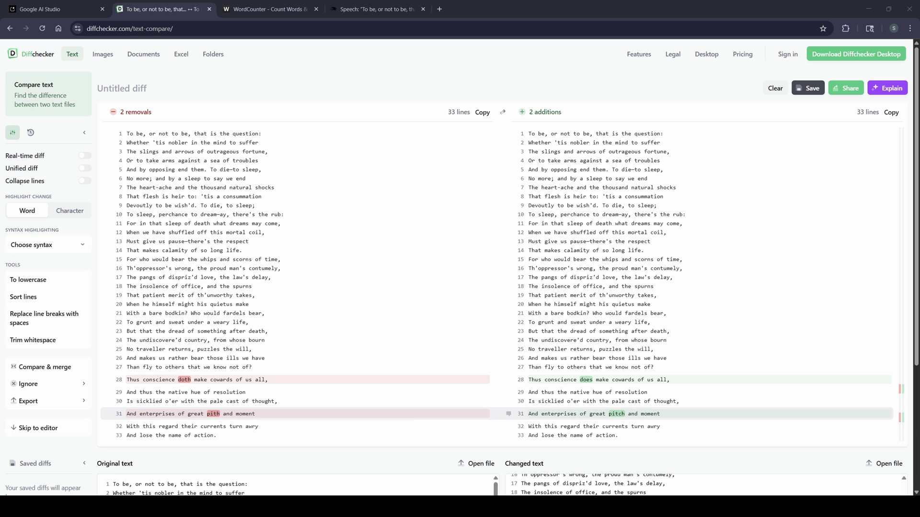
Step: Check the Hamlet text's word count in WordCounter, then return to Diffchecker
{"action": "left_click", "coordinate": [275, 5]}
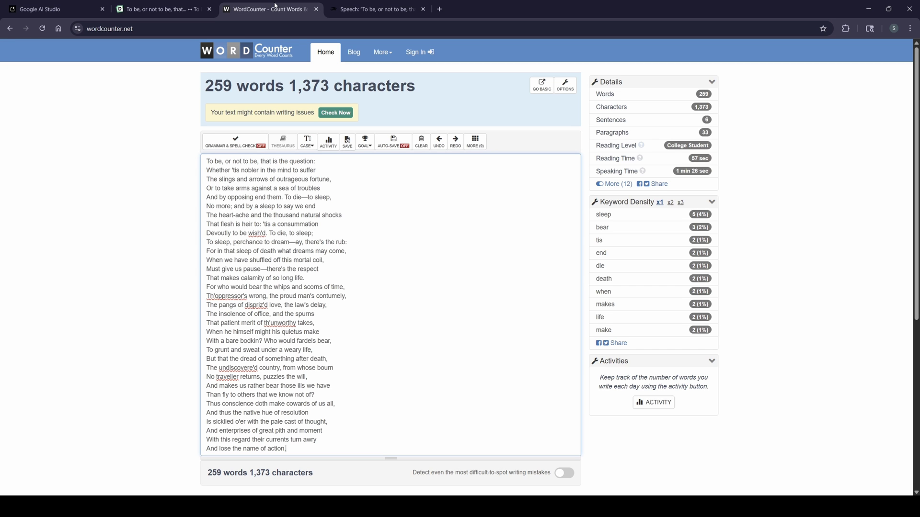
{"action": "left_click", "coordinate": [158, 9]}
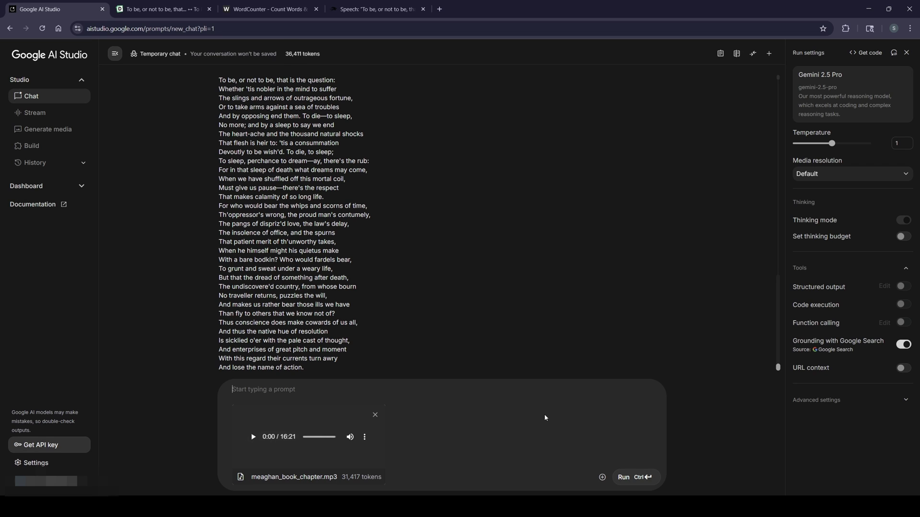
Step: Run the pasted transcription prompt on the book chapter mp3, then review the output and mark its 39.5s run time
{"action": "key", "text": "ctrl+v"}
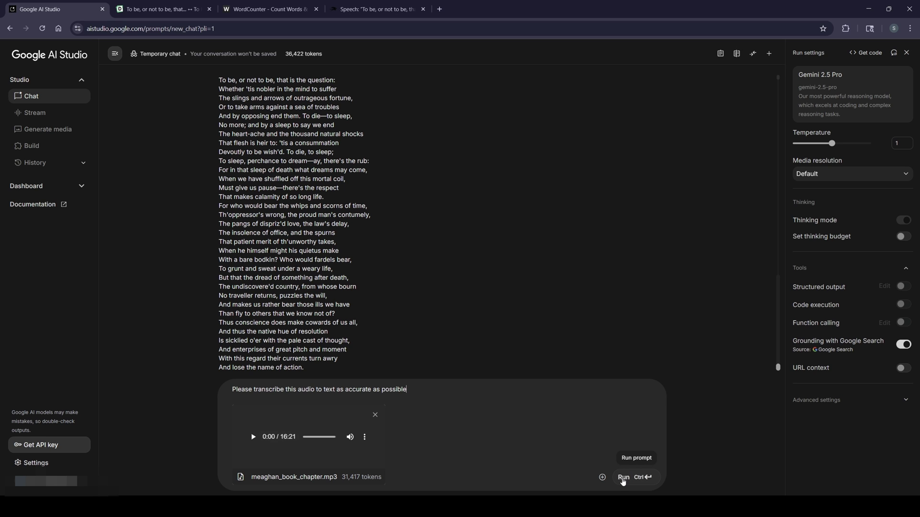
{"action": "left_click", "coordinate": [622, 478]}
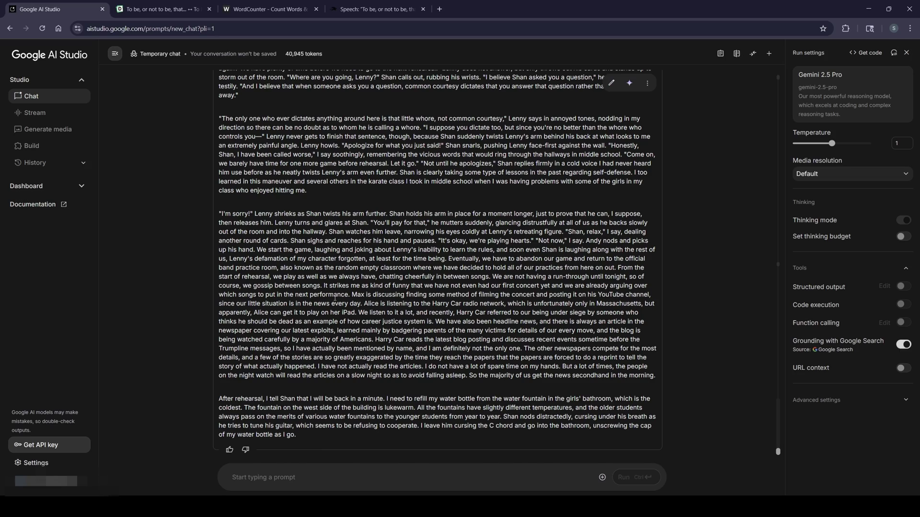
{"action": "scroll", "coordinate": [335, 298], "scroll_direction": "up", "scroll_amount": 20}
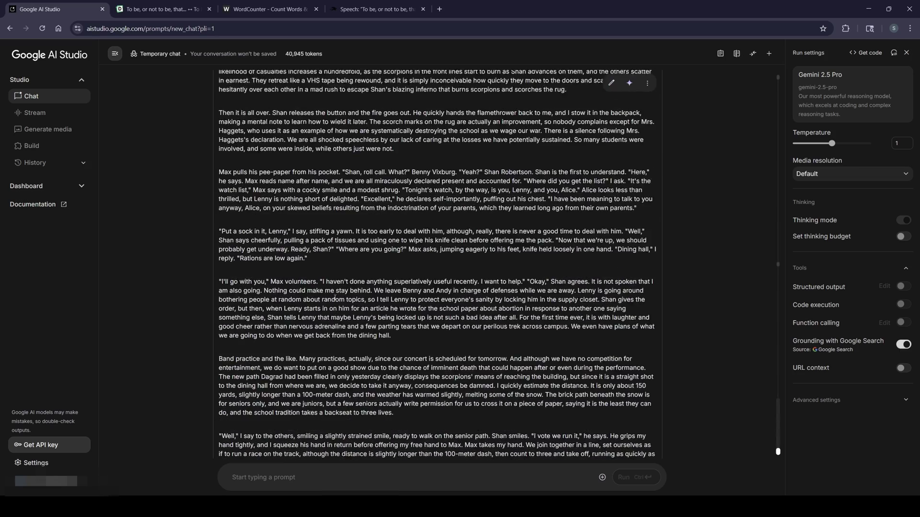
{"action": "scroll", "coordinate": [334, 298], "scroll_direction": "up", "scroll_amount": 10}
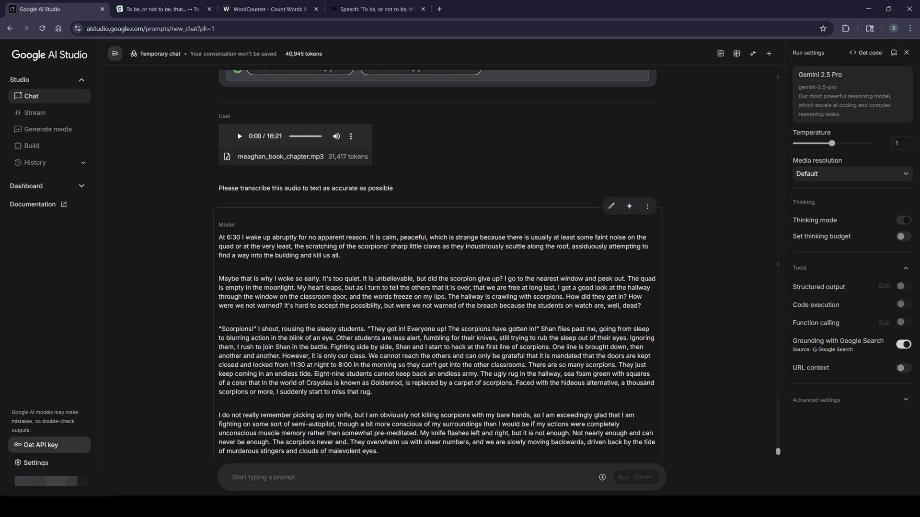
{"action": "scroll", "coordinate": [335, 297], "scroll_direction": "down", "scroll_amount": 20}
{"action": "double_click", "coordinate": [243, 440]}
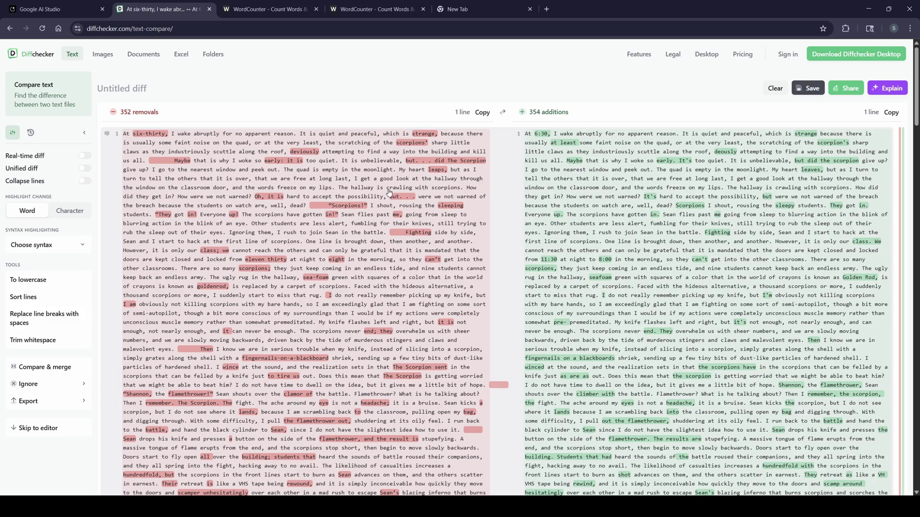
Step: Scroll the Diffchecker comparison to the end, where the transcript stops at 'cap of my water bottle as I go'
{"action": "scroll", "coordinate": [389, 193], "scroll_direction": "down", "scroll_amount": 4}
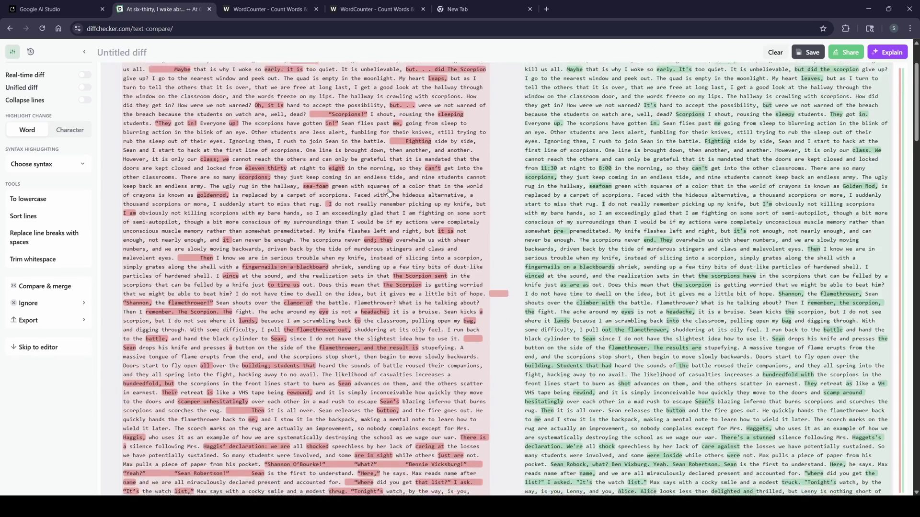
{"action": "scroll", "coordinate": [389, 193], "scroll_direction": "down", "scroll_amount": 8}
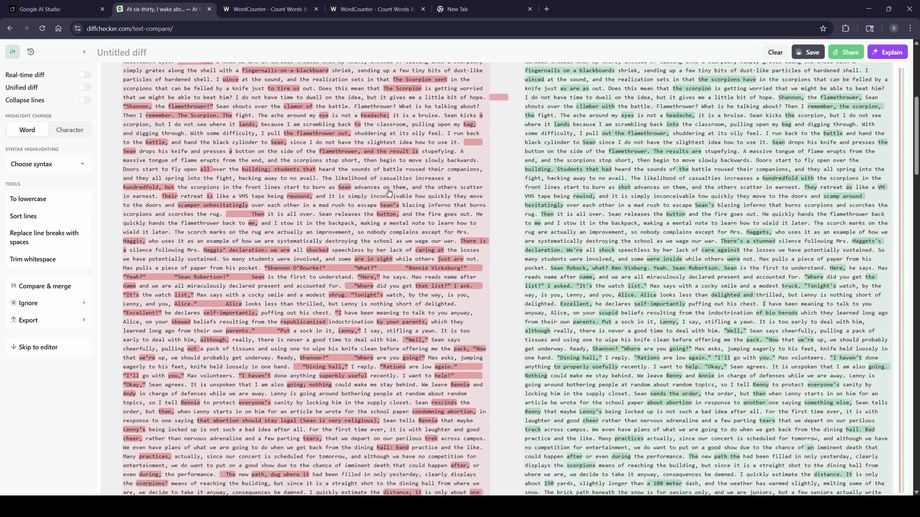
{"action": "scroll", "coordinate": [389, 193], "scroll_direction": "down", "scroll_amount": 15}
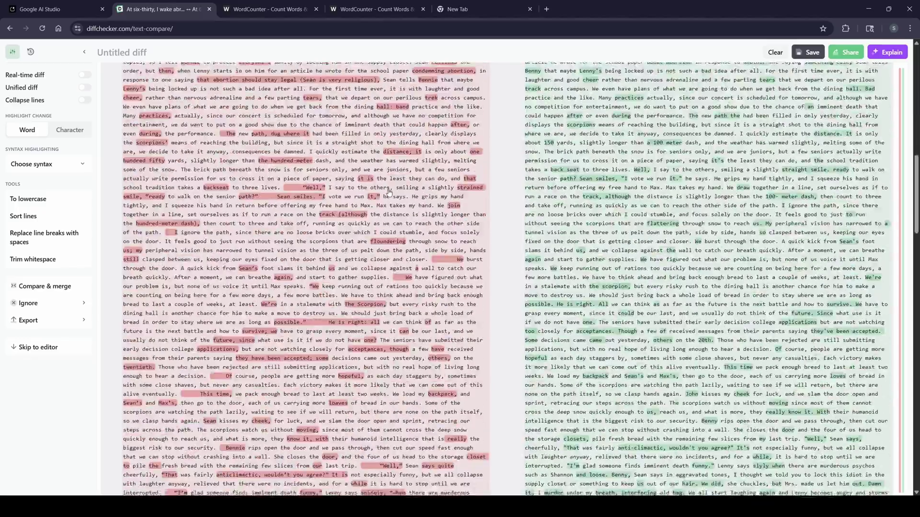
{"action": "scroll", "coordinate": [389, 192], "scroll_direction": "down", "scroll_amount": 8}
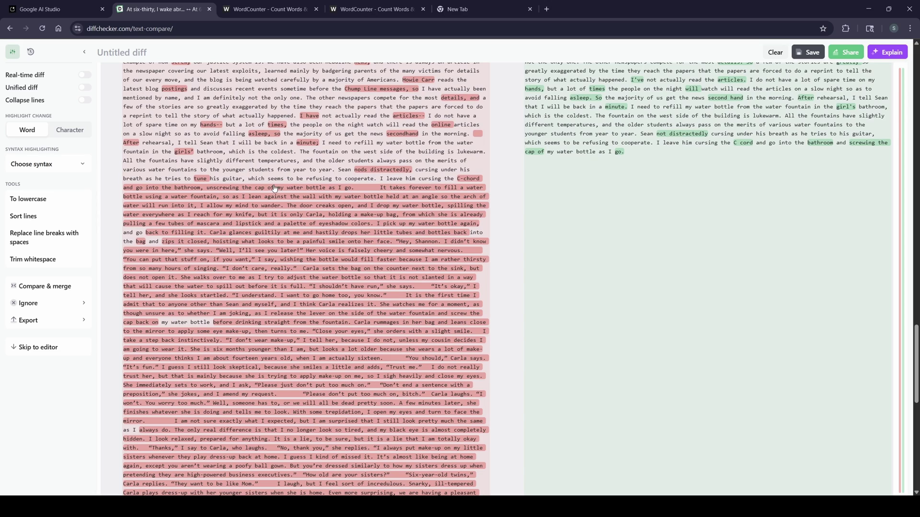
{"action": "scroll", "coordinate": [275, 189], "scroll_direction": "down", "scroll_amount": 10}
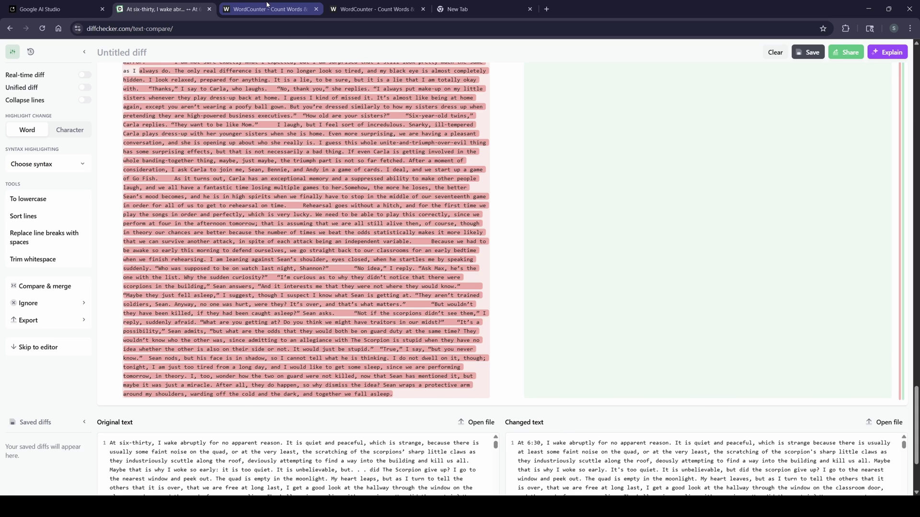
Step: Check WordCounter: original 5,060 words / 27,552 characters versus transcript 3,740 words / 20,288 characters
{"action": "left_click", "coordinate": [268, 7]}
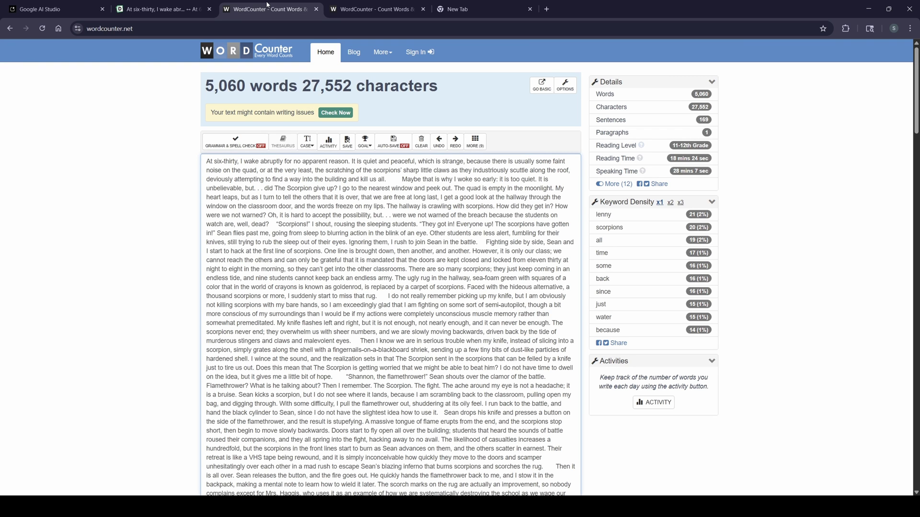
{"action": "left_click", "coordinate": [365, 5]}
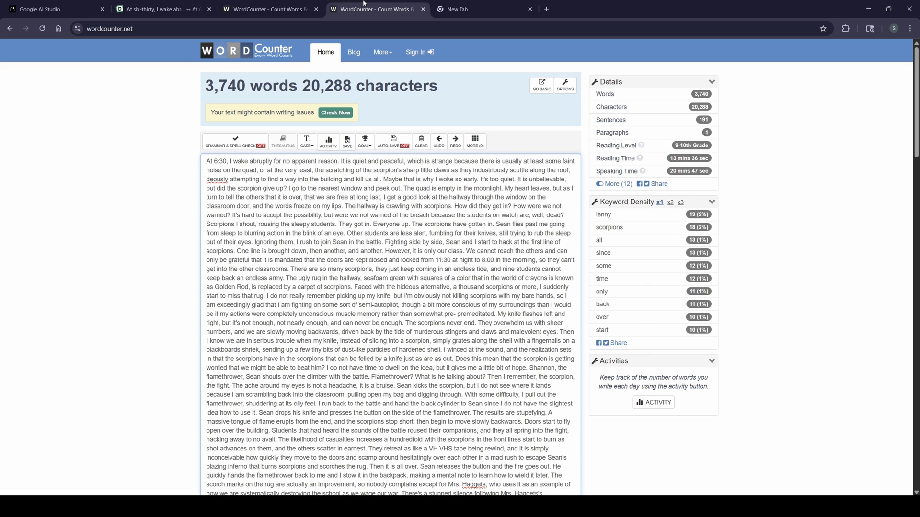